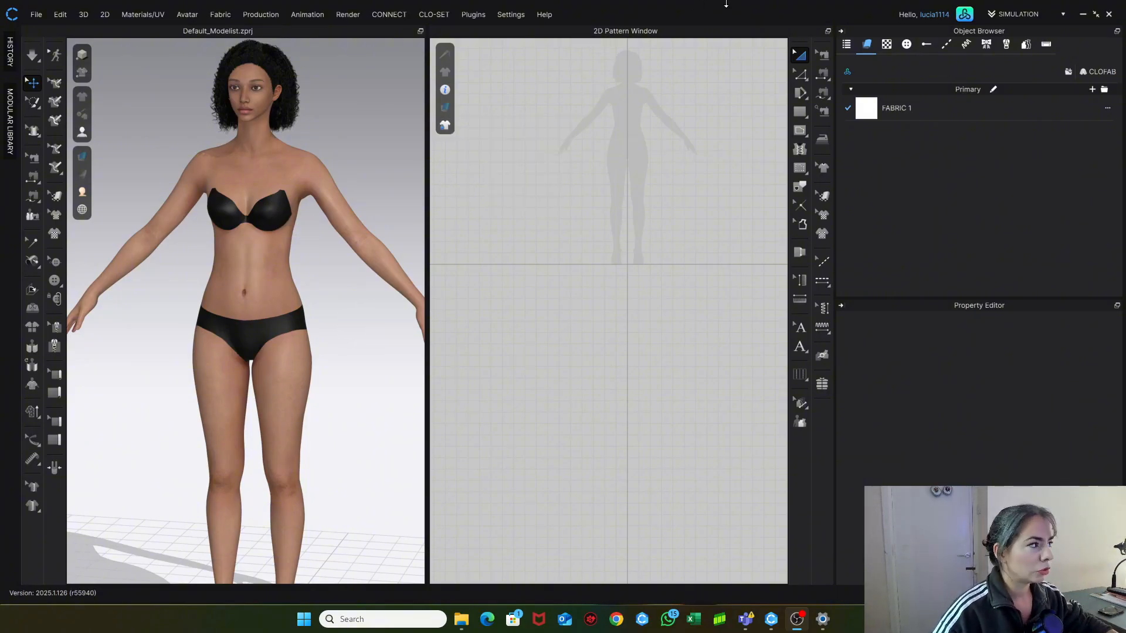
Open the Pattern Drafter with a drop shoulder T-shirt and look through the available garment types and sleeve styles.
click(106, 18)
click(110, 27)
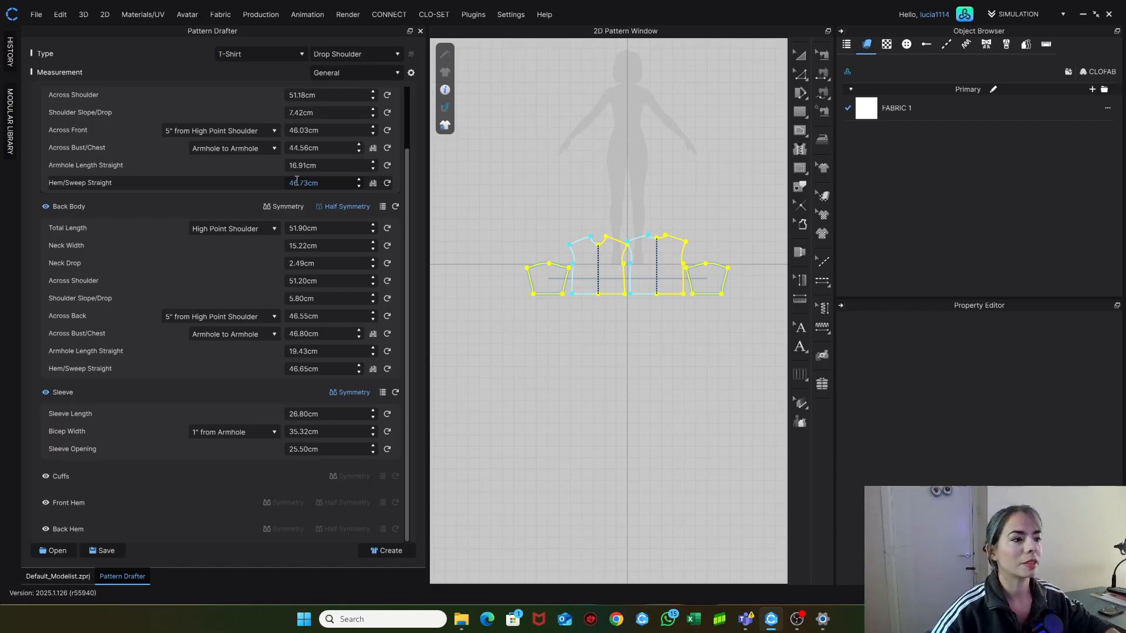
click(299, 54)
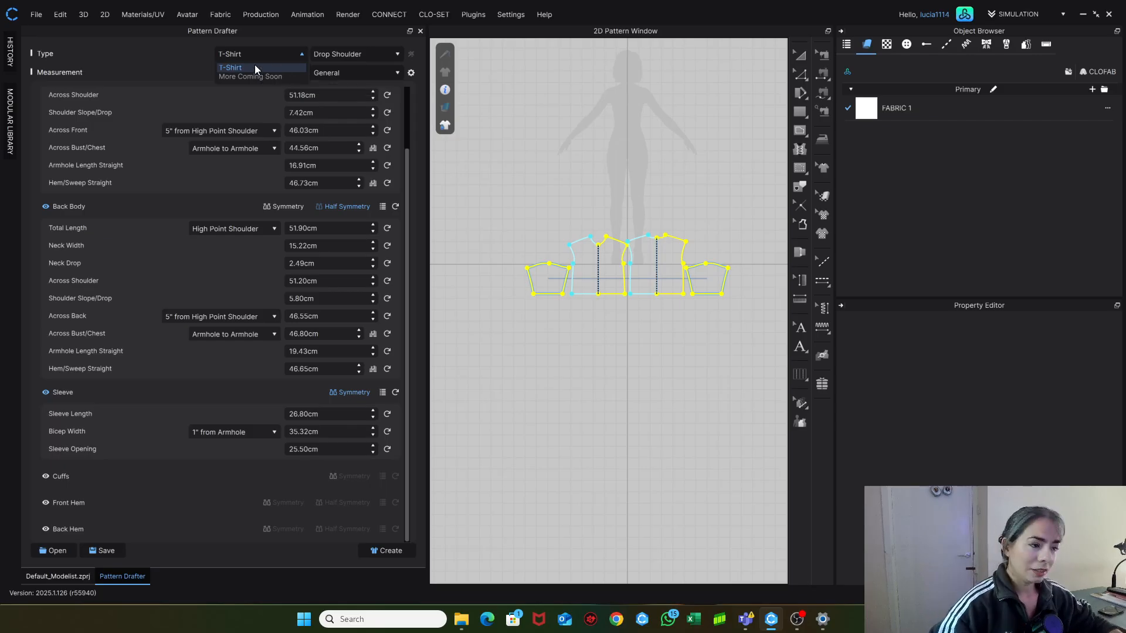
click(397, 54)
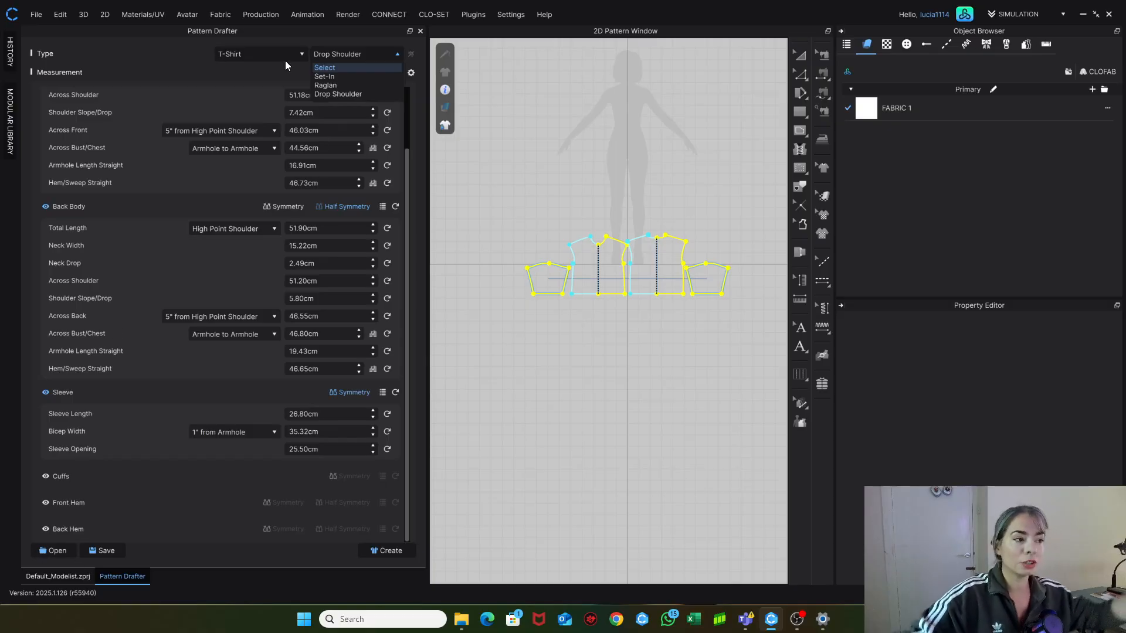
click(302, 109)
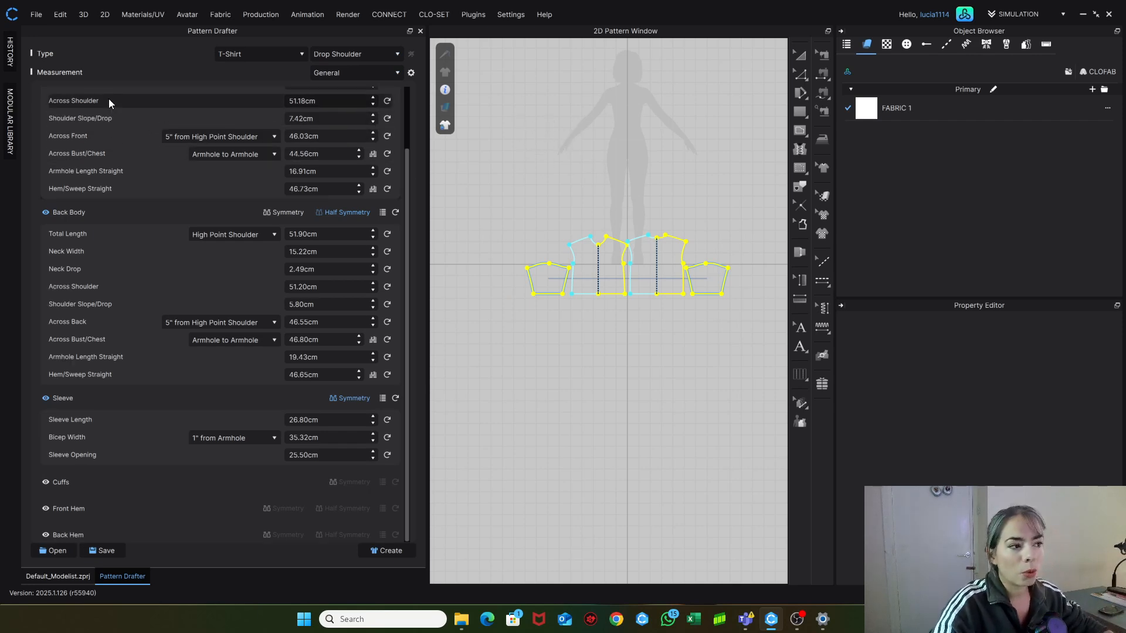
Set the front body's Across Shoulder measurement to 53 cm.
scroll(68, 100, up, 2)
scroll(642, 273, up, 4)
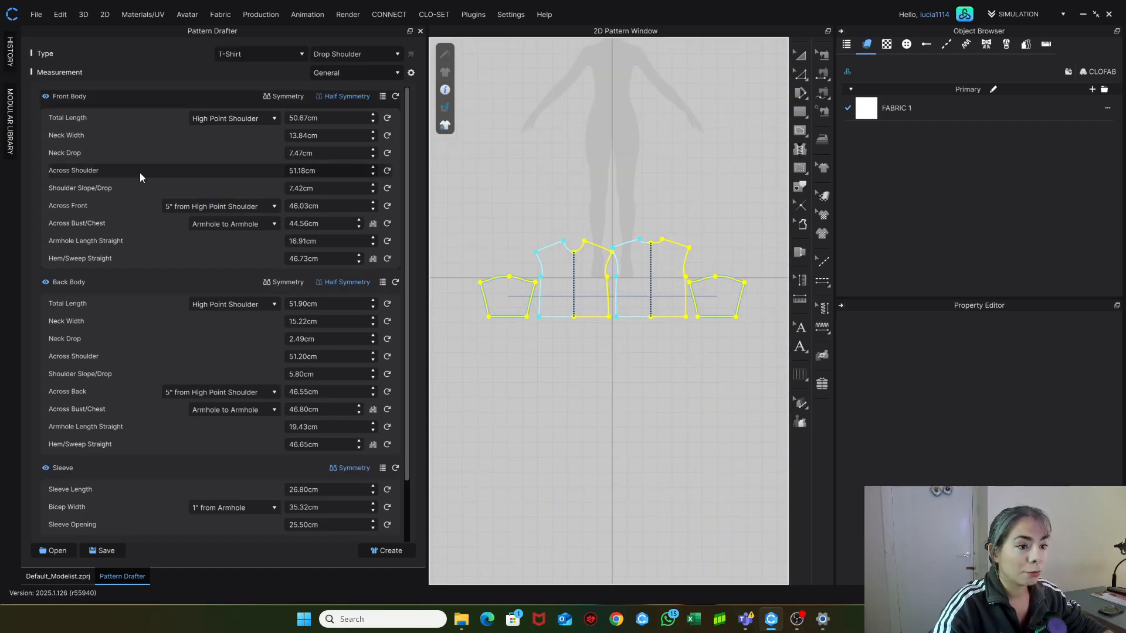
click(316, 171)
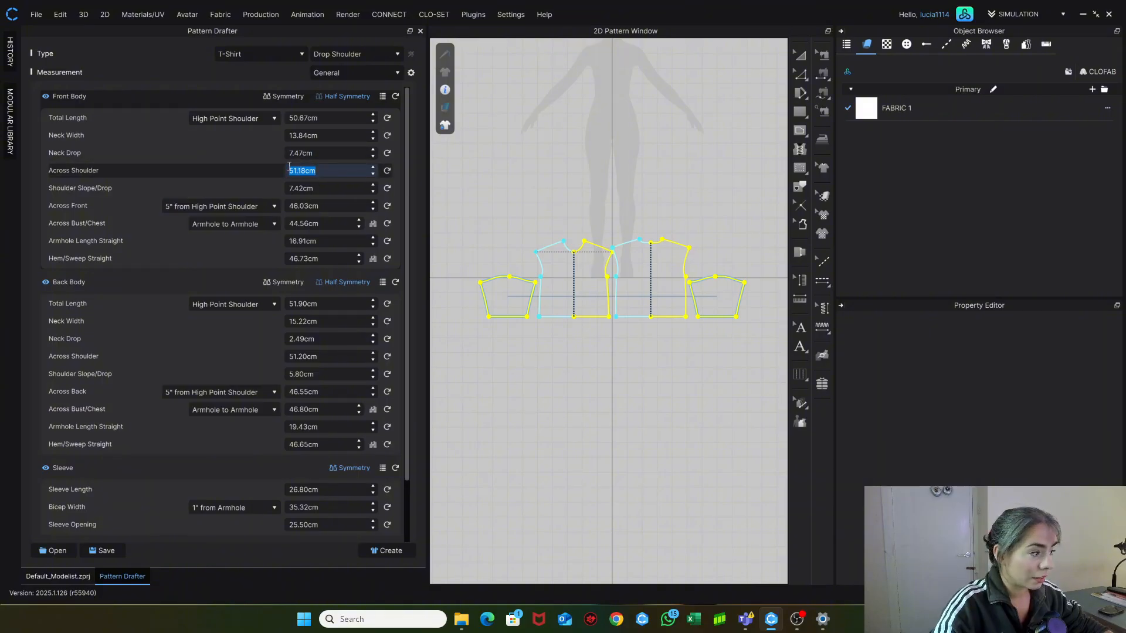
scroll(556, 271, up, 3)
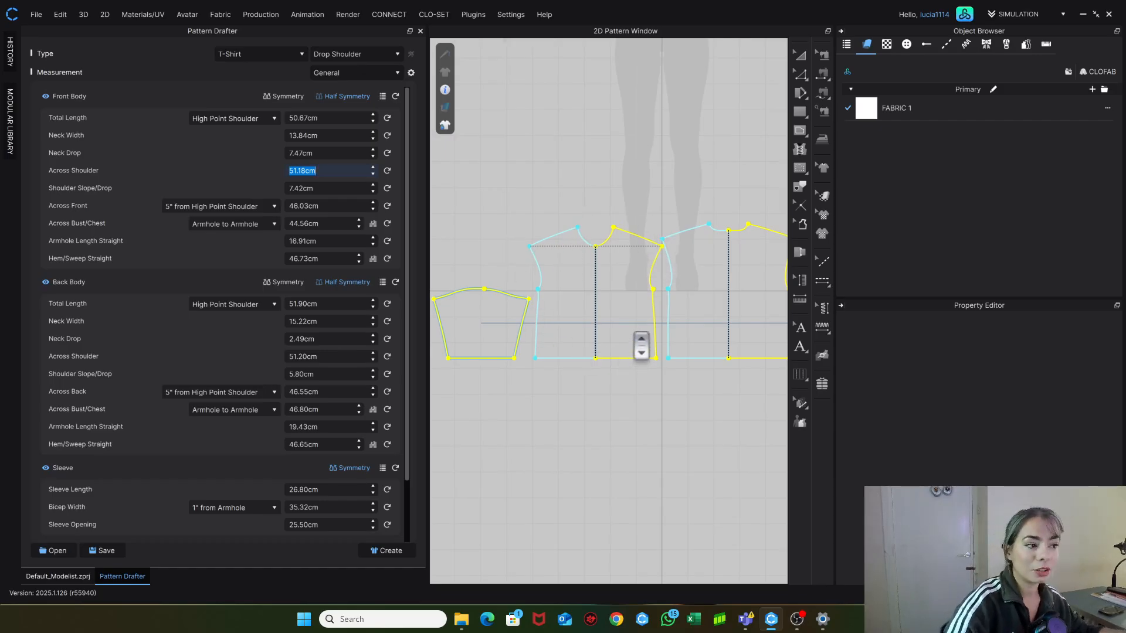
double_click(305, 170)
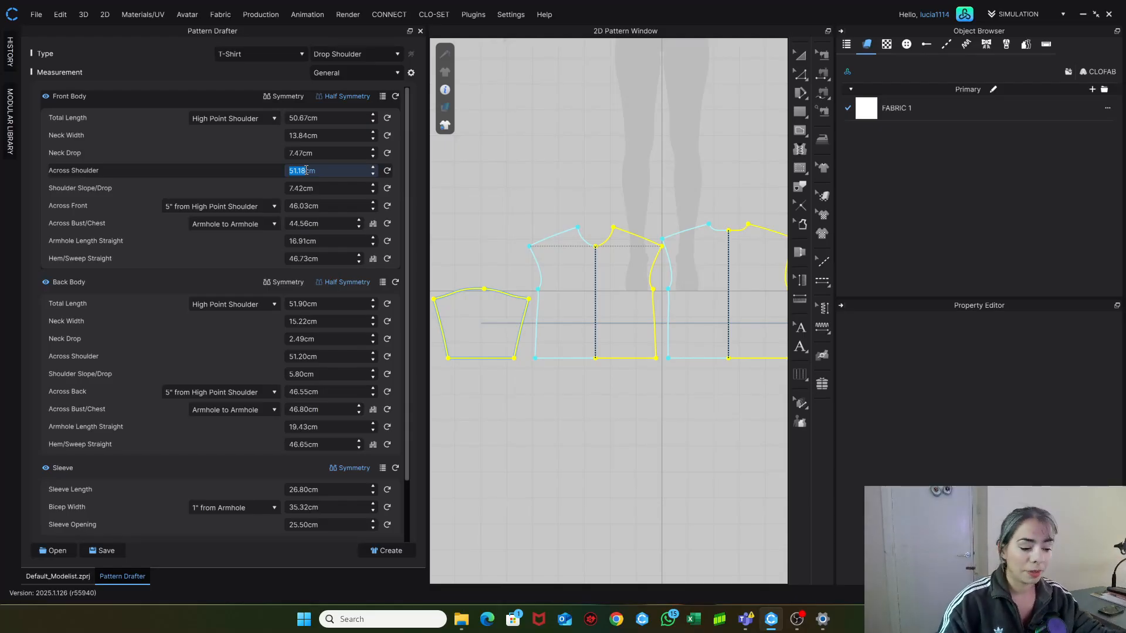
click(304, 171)
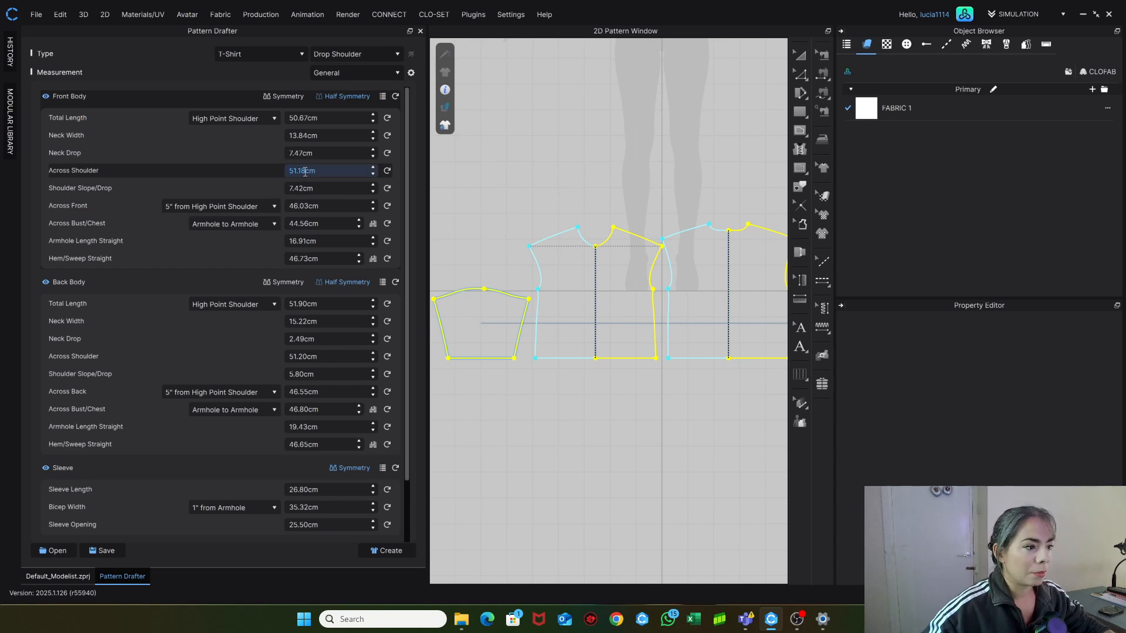
double_click(298, 171)
drag(297, 171, 306, 171)
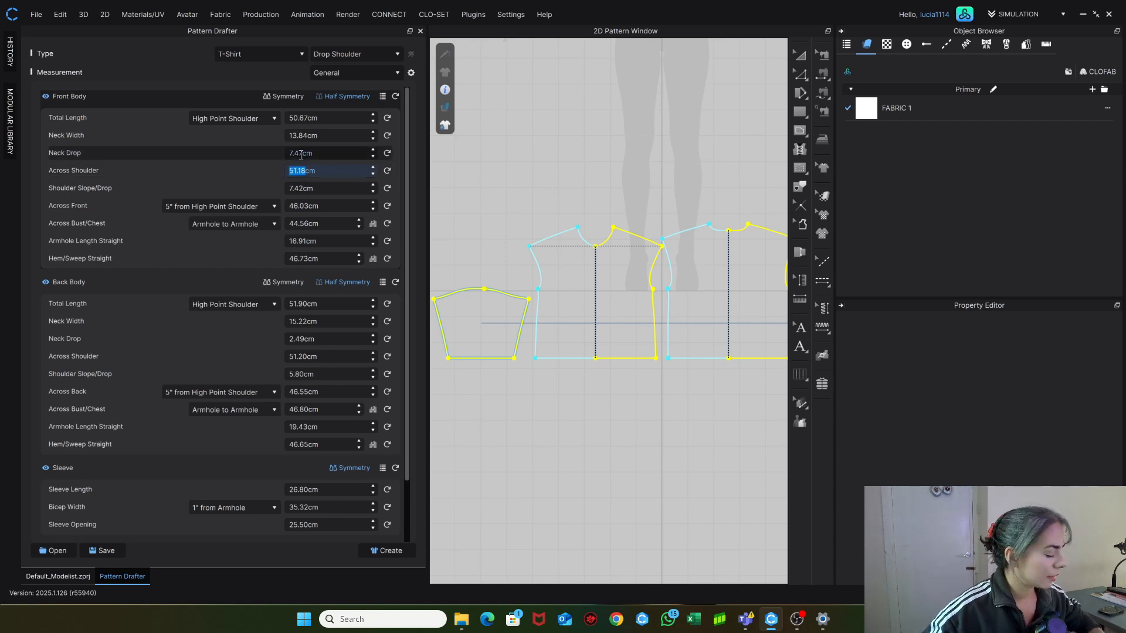
text(53)
click(336, 206)
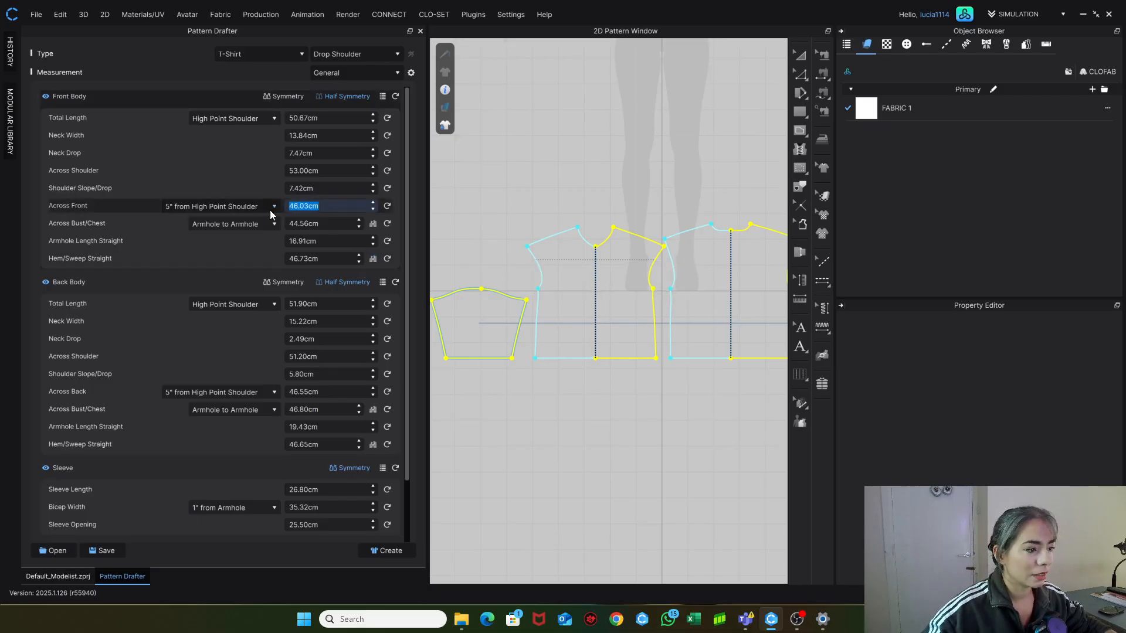
Set the Sleeve Length of the T-shirt to 20 cm.
scroll(224, 188, down, 1)
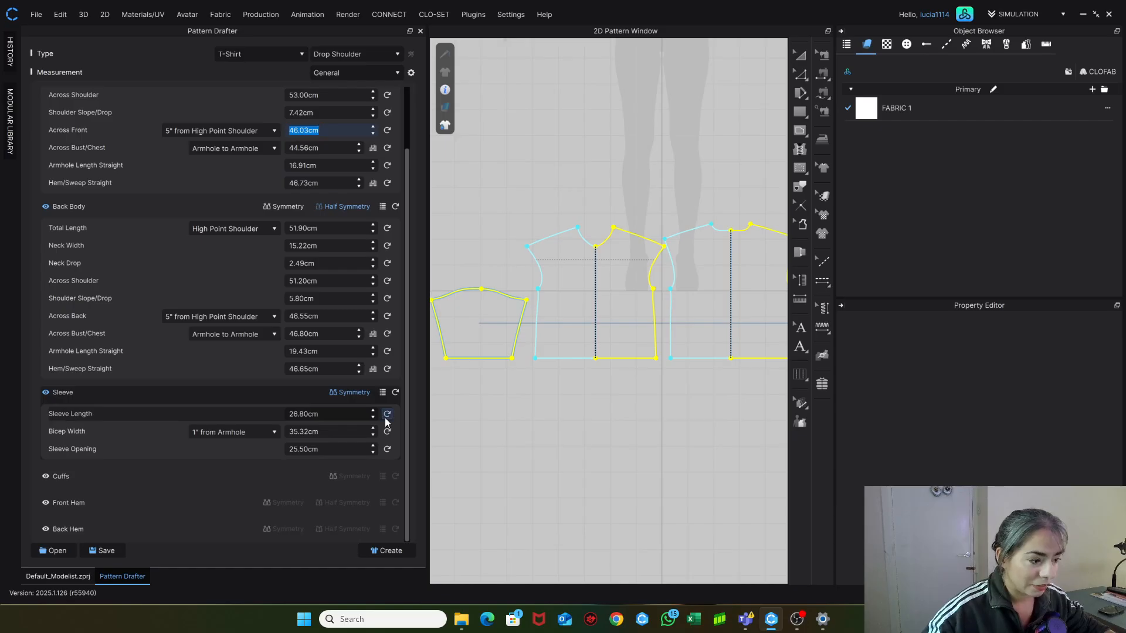
click(309, 414)
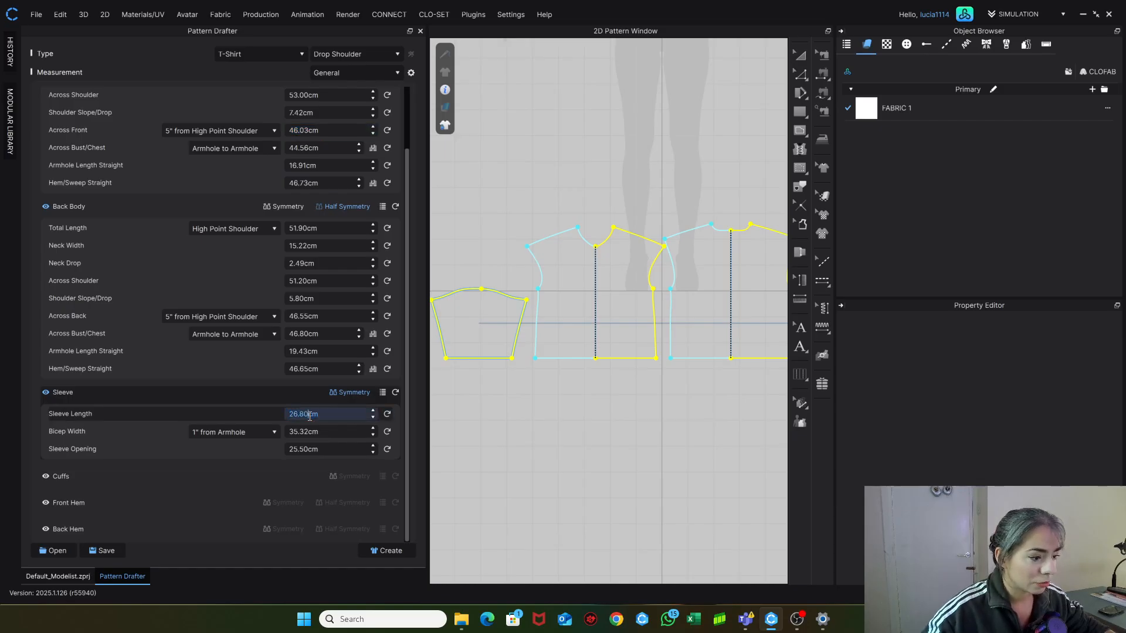
drag(310, 414, 284, 416)
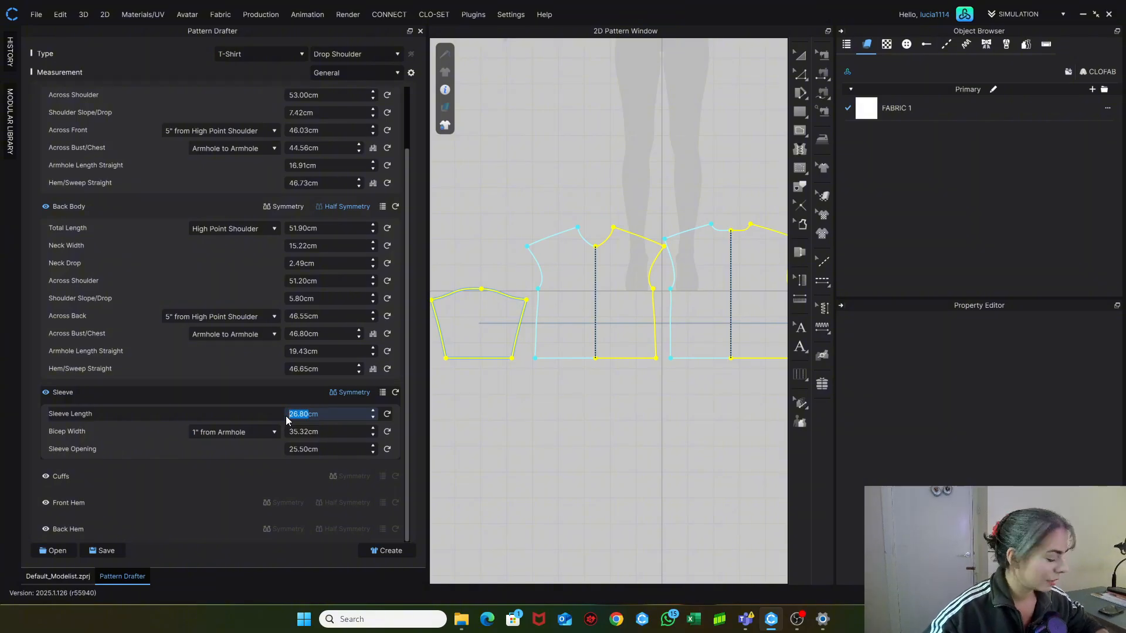
text(20)
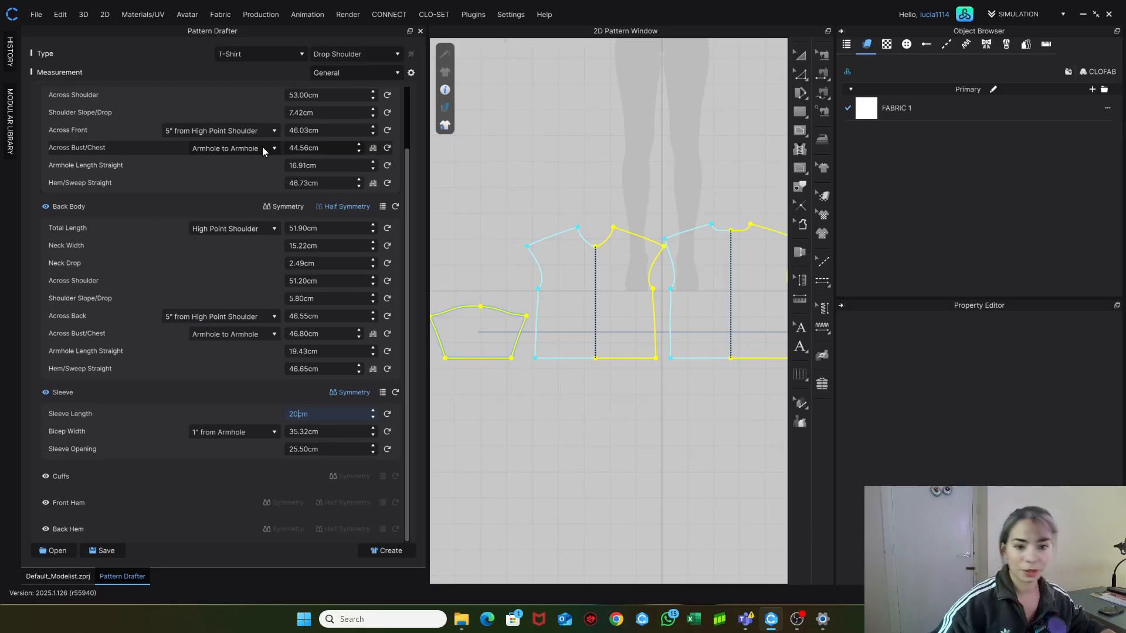
Create the T-shirt patterns from the draft, close the Pattern Drafter and check how the pieces are arranged around the avatar.
click(382, 551)
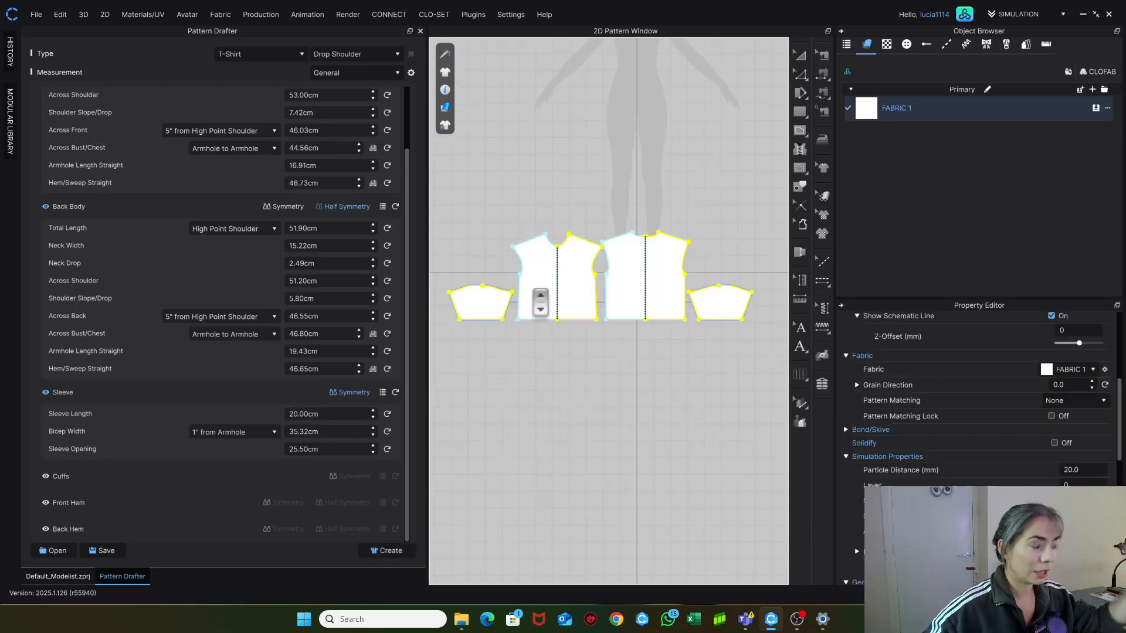
click(420, 32)
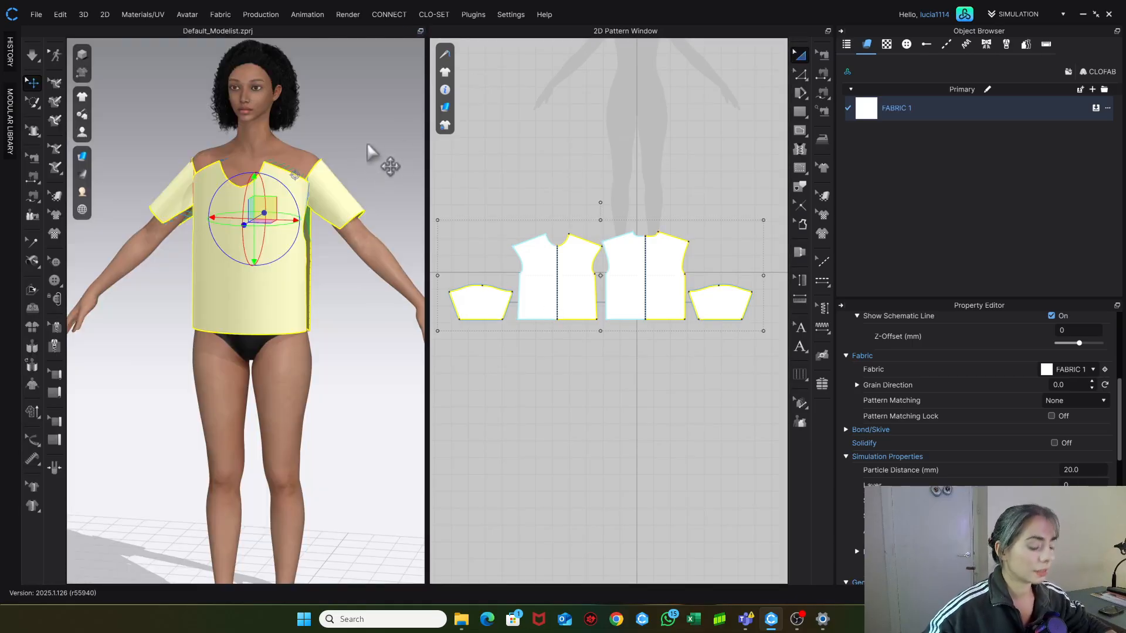
right_drag(372, 314, 355, 322)
right_drag(222, 343, 316, 282)
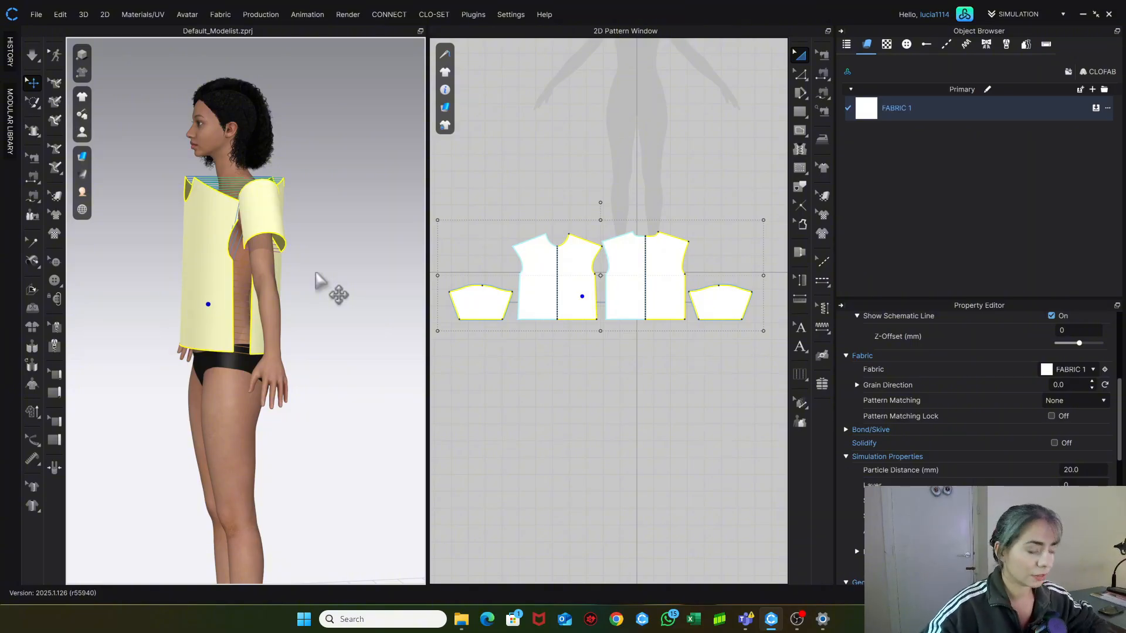
Simulate the T-shirt to drape it on the avatar and check its fit from the back and front.
key(space)
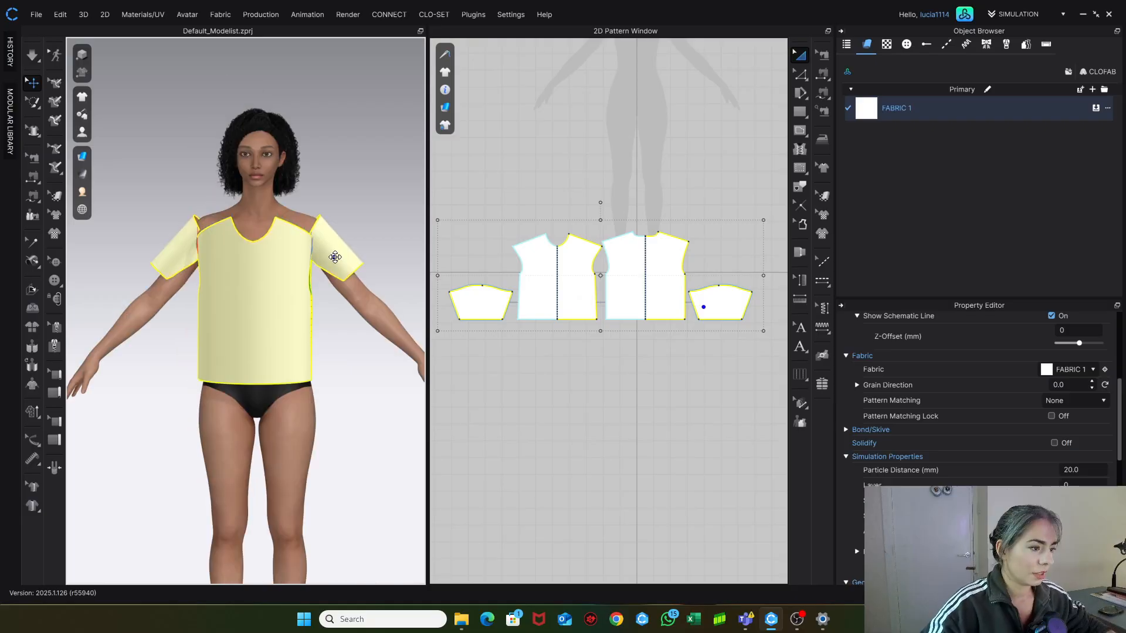
click(335, 347)
click(271, 307)
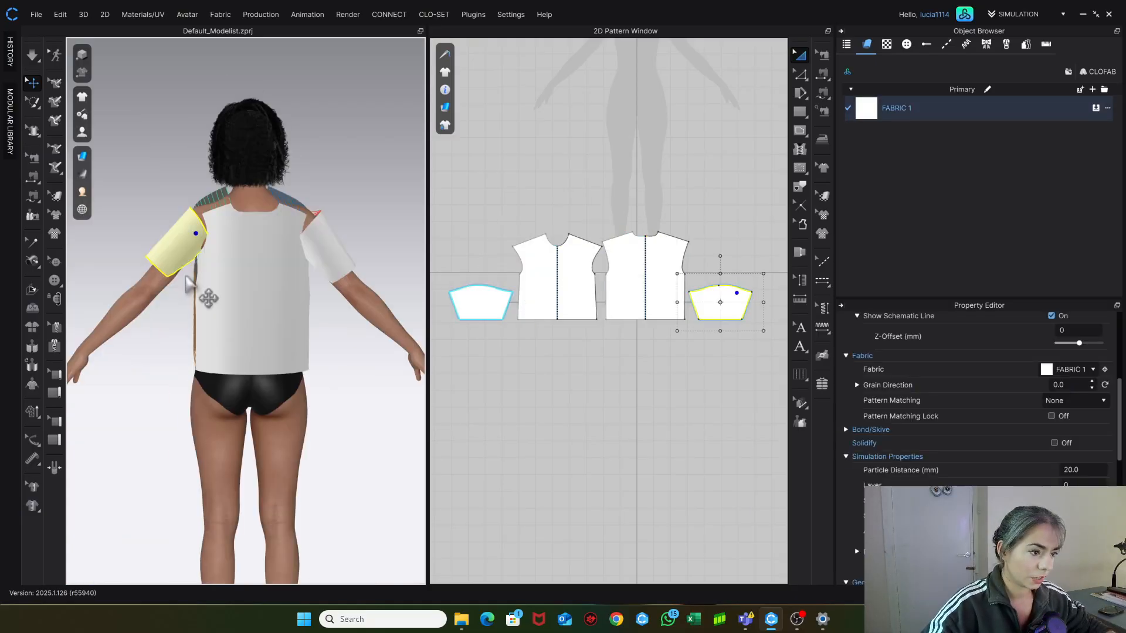
click(276, 314)
key(space)
right_drag(179, 338, 314, 345)
drag(251, 228, 238, 223)
key(2)
right_drag(363, 269, 276, 301)
click(365, 297)
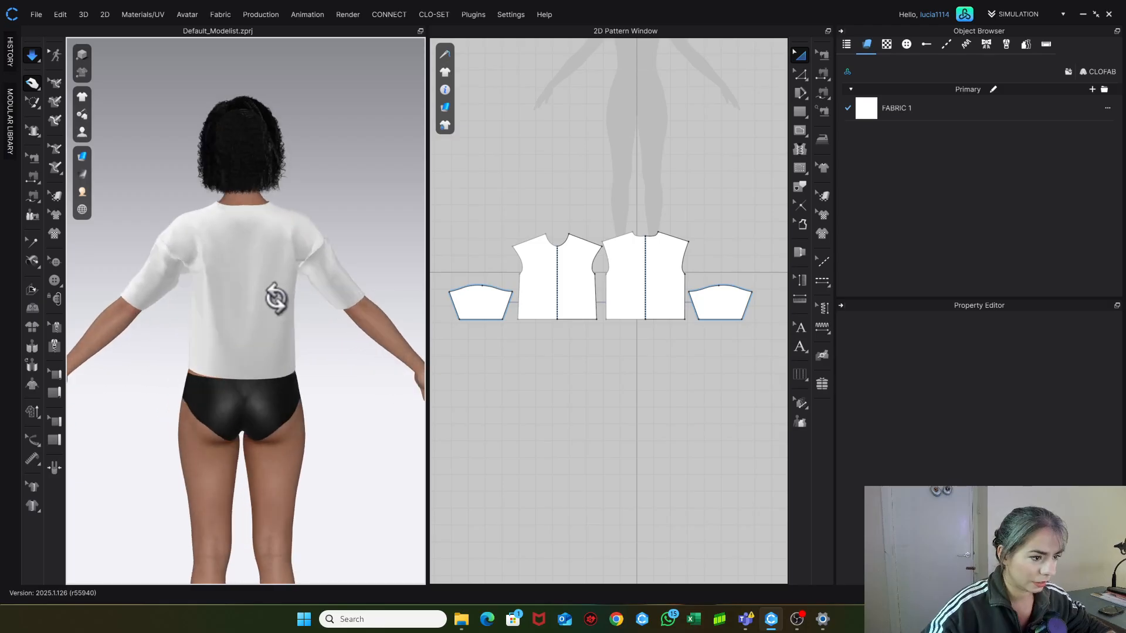
key(2)
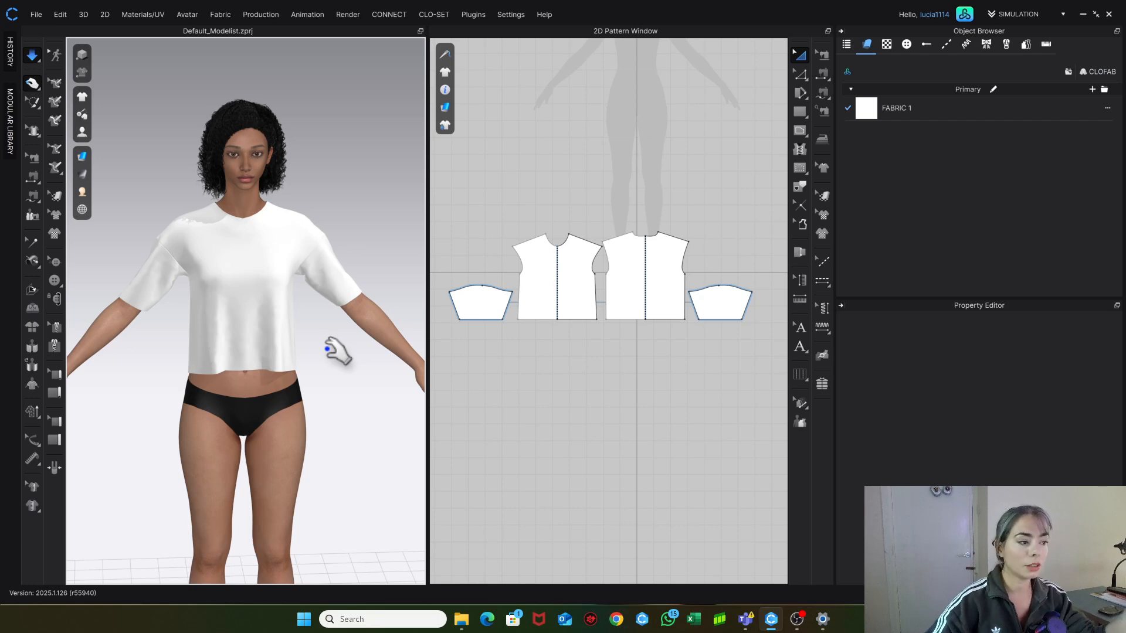
mouse_move(364, 452)
right_down()
mouse_move(335, 459)
mouse_move(367, 447)
right_up()
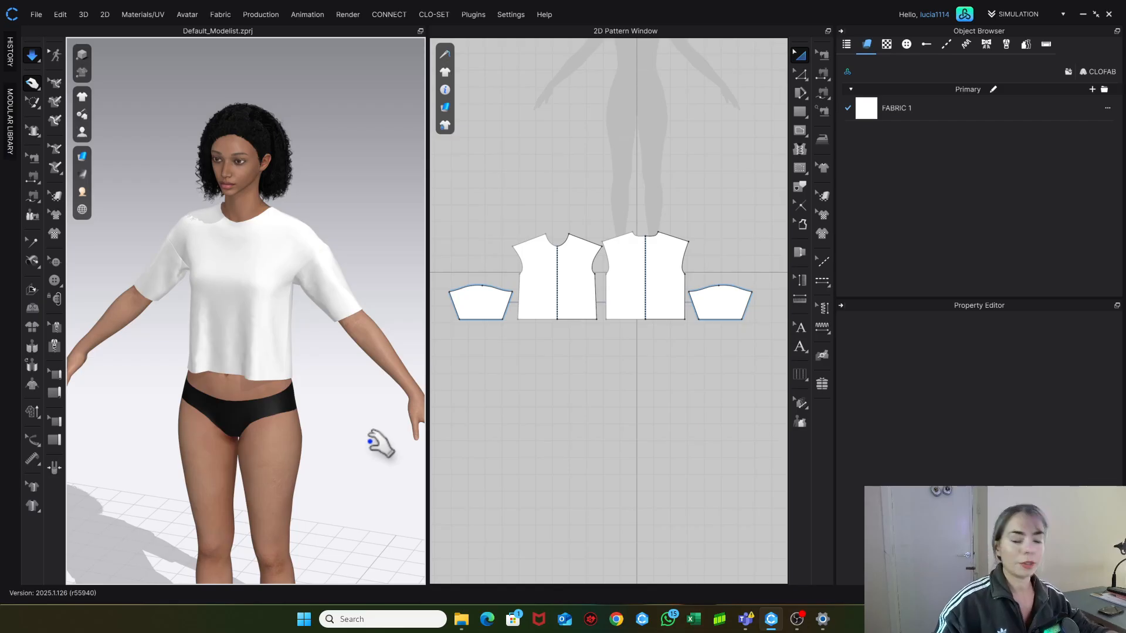
right_drag(373, 441, 374, 453)
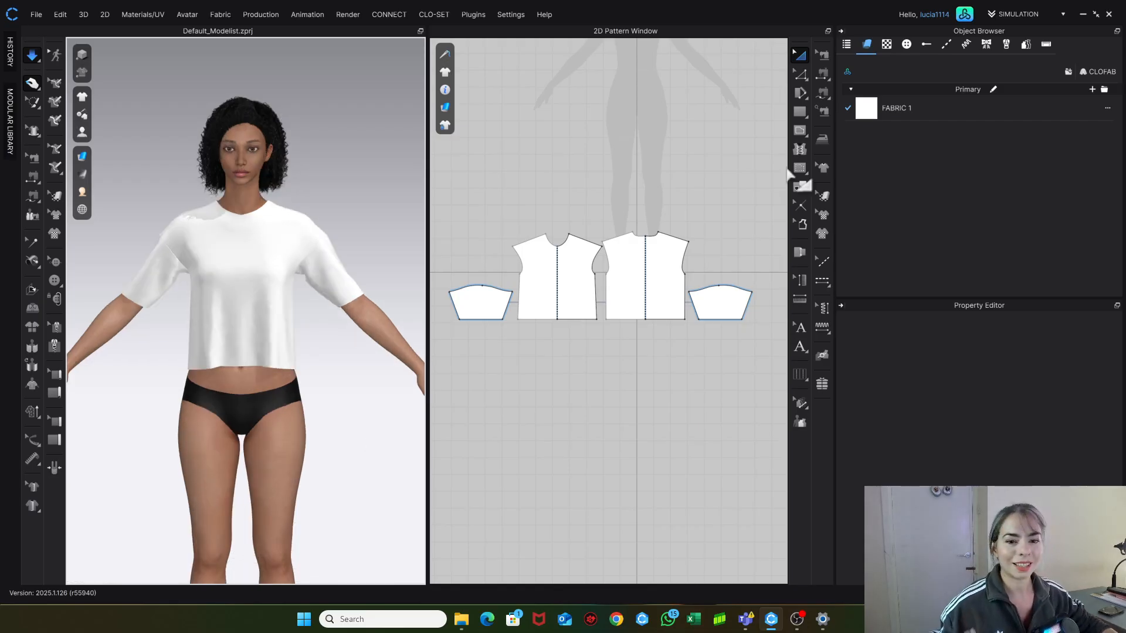
Run Check Sewing Length on the T-shirt patterns and examine the shoulder seams for length differences.
click(821, 111)
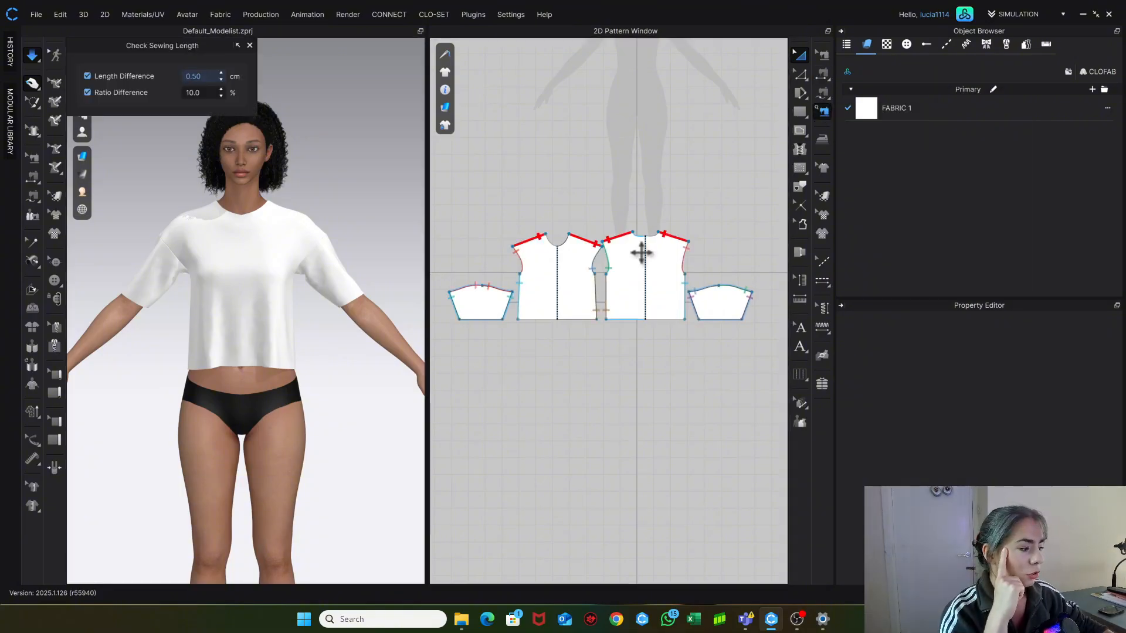
scroll(649, 265, up, 2)
scroll(649, 266, down, 1)
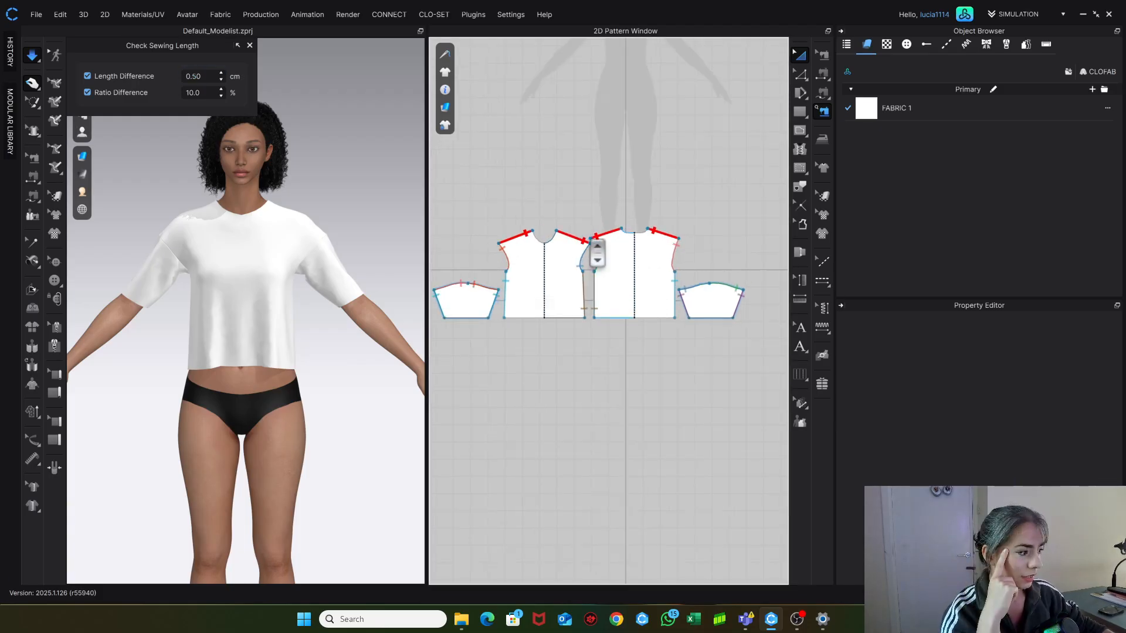
scroll(593, 254, up, 2)
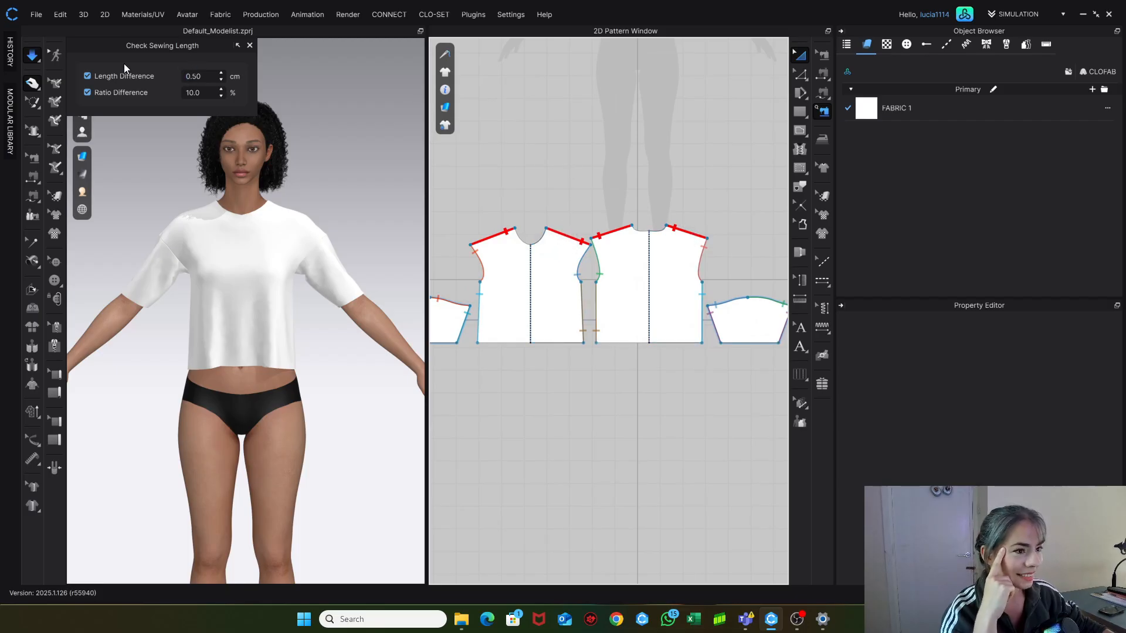